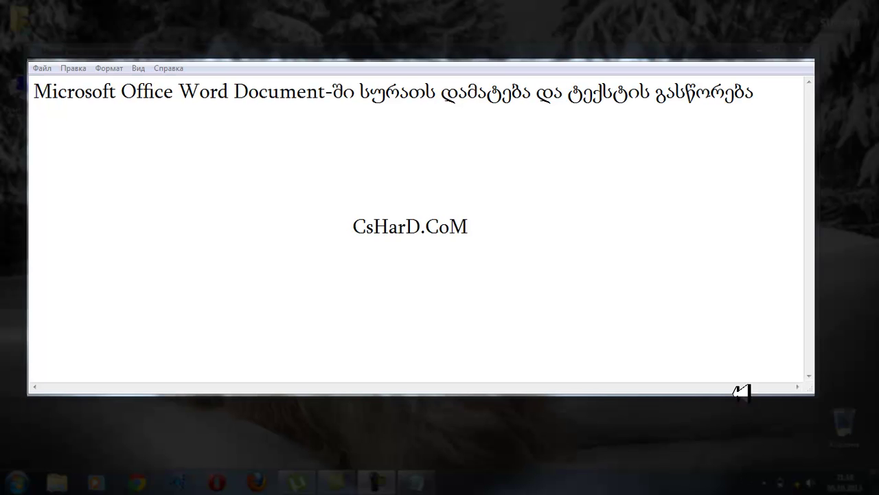
# Step: Highlight parts of the Notepad title note and the CsHarD.CoM text, then minimize Notepad
pyautogui.click(797, 134)
pyautogui.moveTo(738, 92)
pyautogui.mouseDown()
pyautogui.moveTo(763, 92)
pyautogui.moveTo(475, 79)
pyautogui.moveTo(427, 89)
pyautogui.mouseUp()
pyautogui.click(769, 94)
pyautogui.click(121, 147)
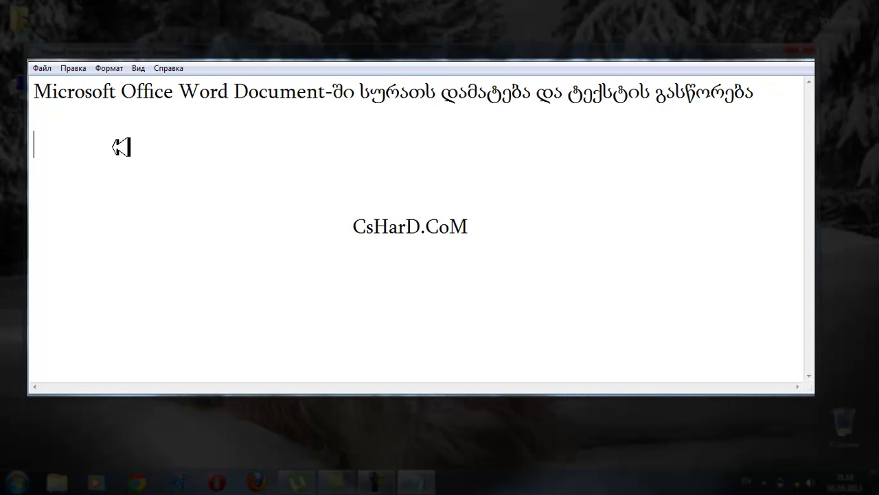
pyautogui.moveTo(68, 102)
pyautogui.mouseDown()
pyautogui.moveTo(45, 90)
pyautogui.moveTo(595, 92)
pyautogui.moveTo(783, 108)
pyautogui.mouseUp()
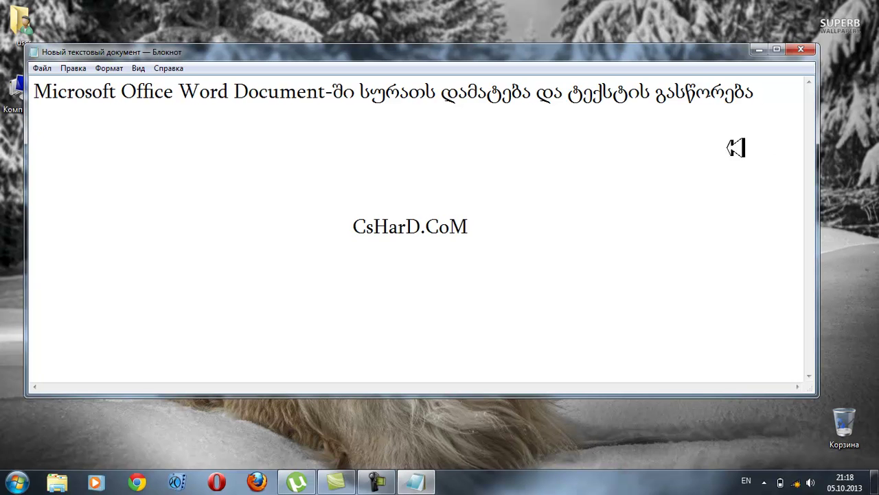
pyautogui.moveTo(467, 228)
pyautogui.mouseDown()
pyautogui.moveTo(353, 236)
pyautogui.moveTo(547, 234)
pyautogui.mouseUp()
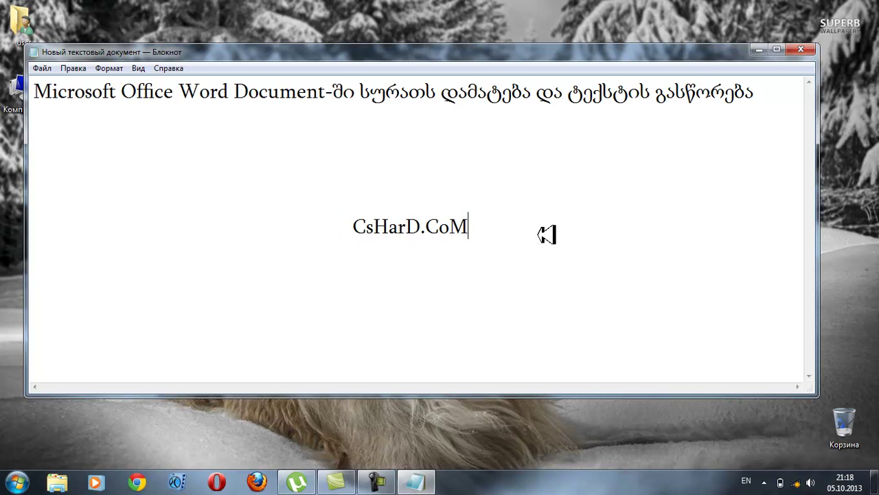
pyautogui.click(760, 51)
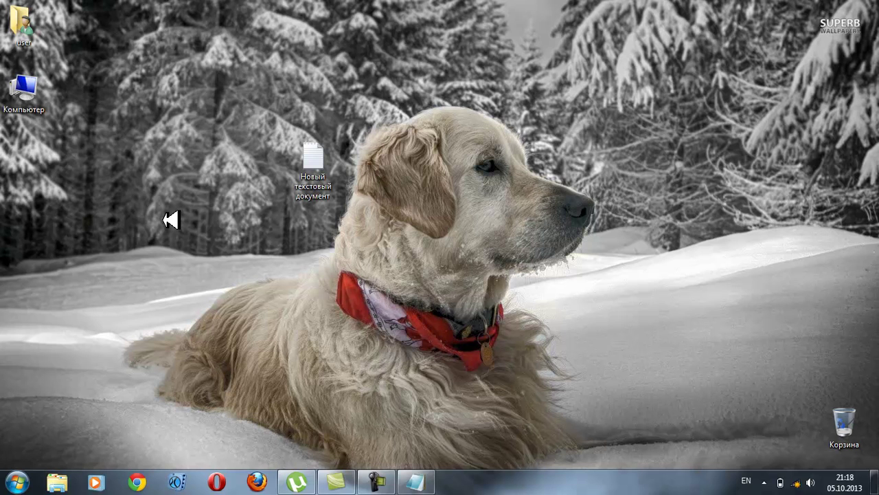
# Step: Create a Microsoft Office Word Document on the desktop, keep its default name, and open it
pyautogui.rightClick(151, 219)
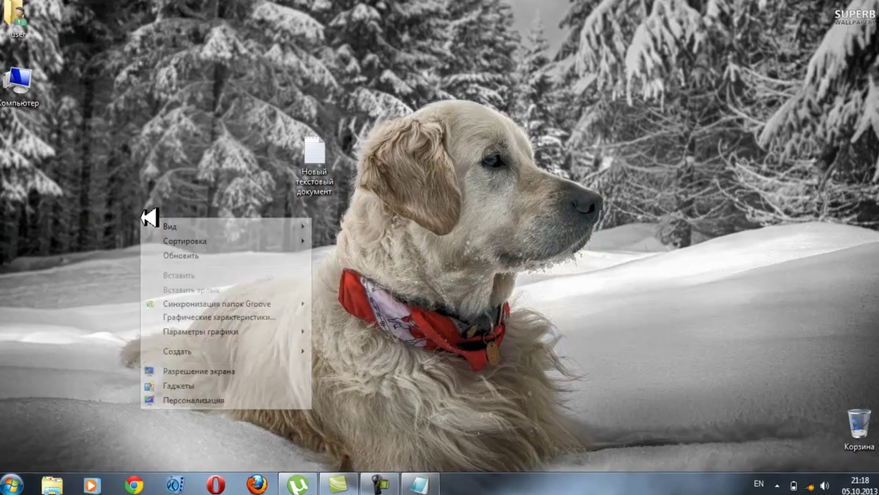
pyautogui.moveTo(207, 346)
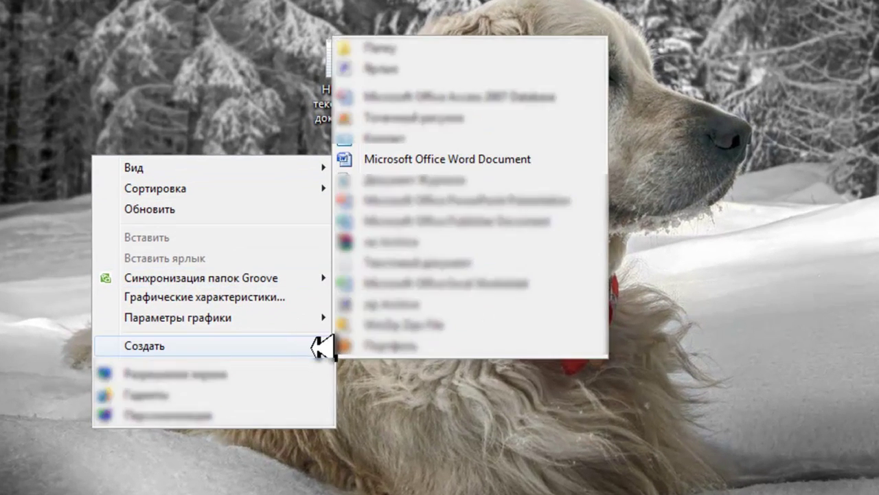
pyautogui.click(450, 158)
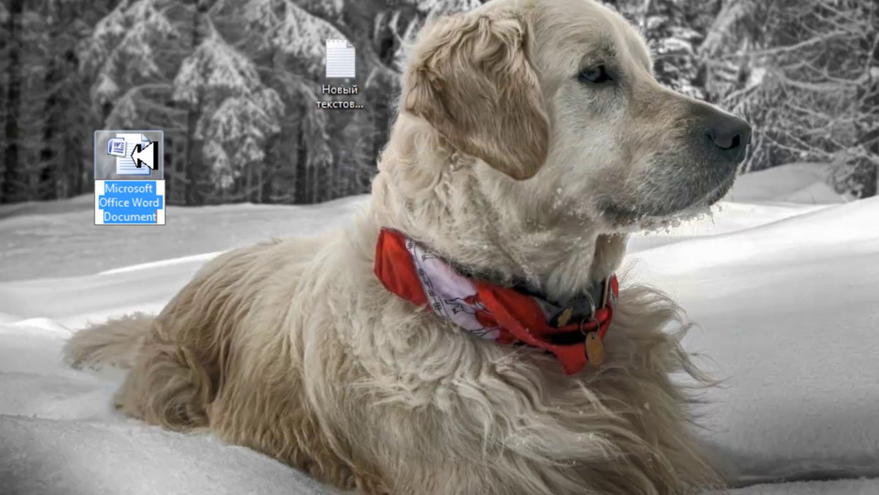
pyautogui.click(131, 156)
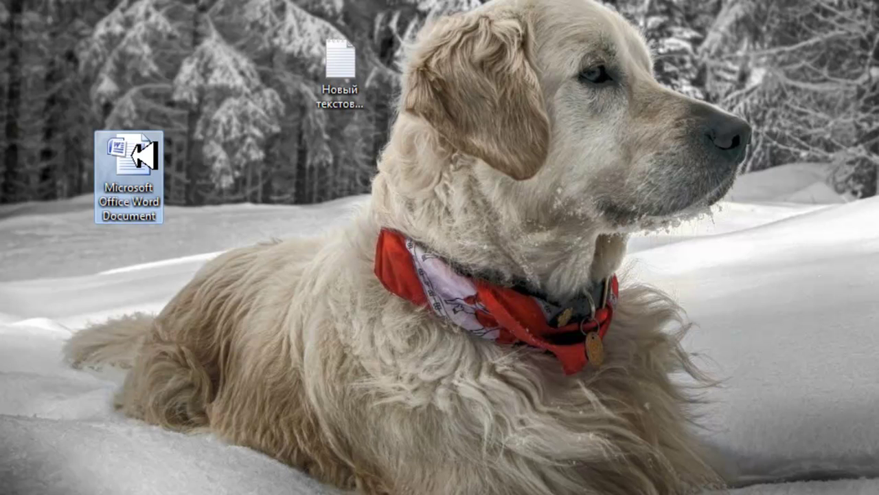
pyautogui.doubleClick(132, 156)
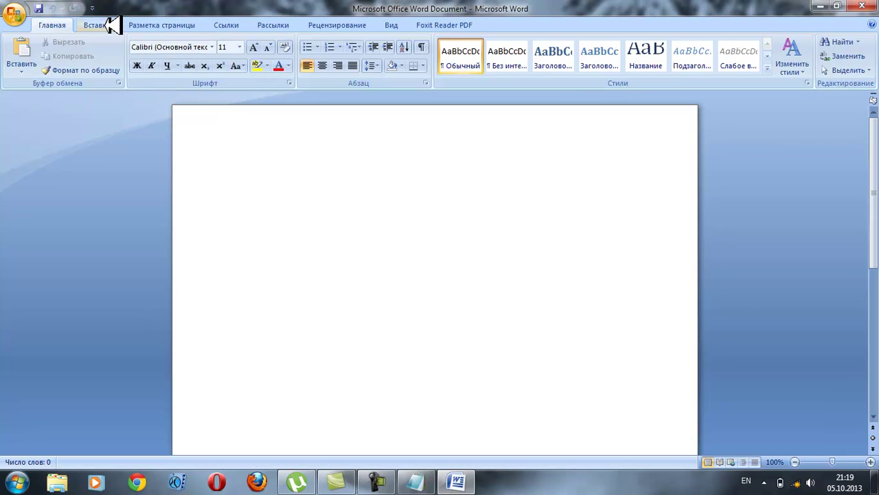
# Step: Insert the 'cloud' picture from the user's Microsoft folder via Вставка > Рисунок
pyautogui.click(109, 22)
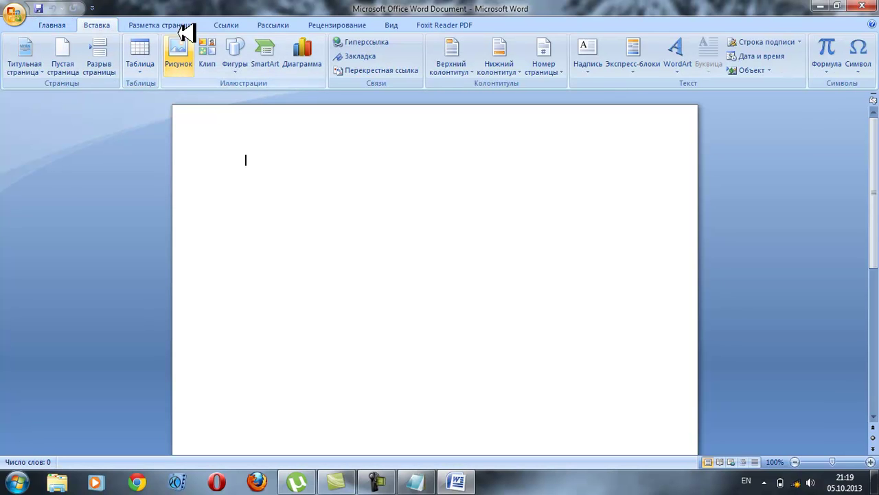
pyautogui.click(189, 69)
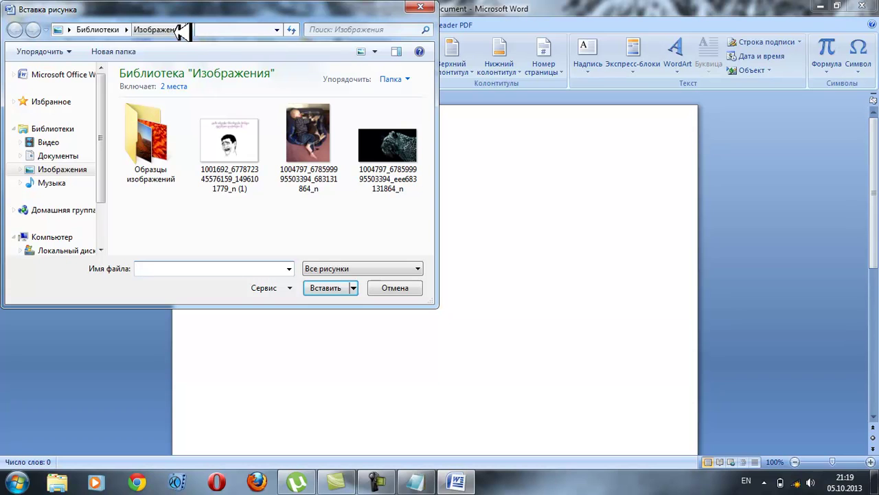
pyautogui.click(244, 27)
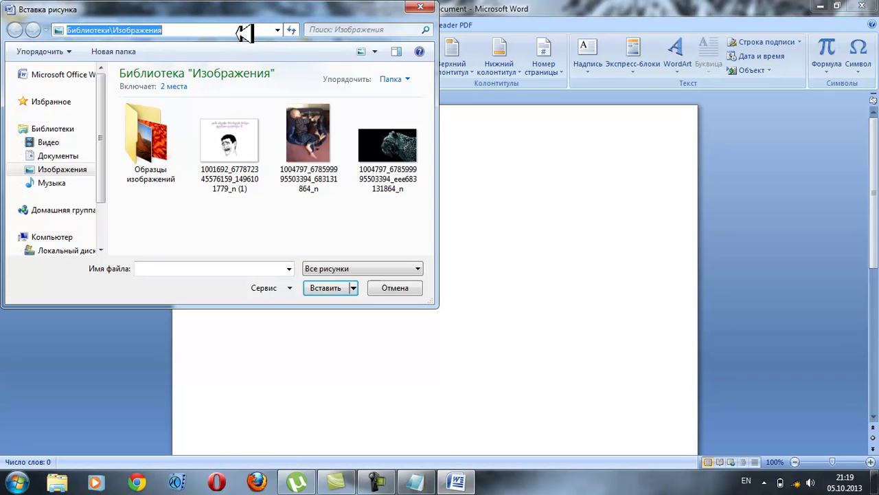
pyautogui.write('us')
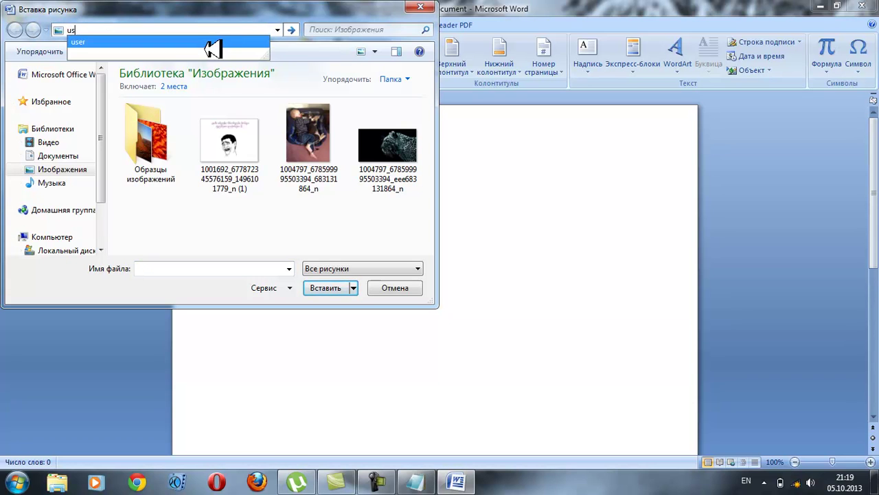
pyautogui.click(215, 44)
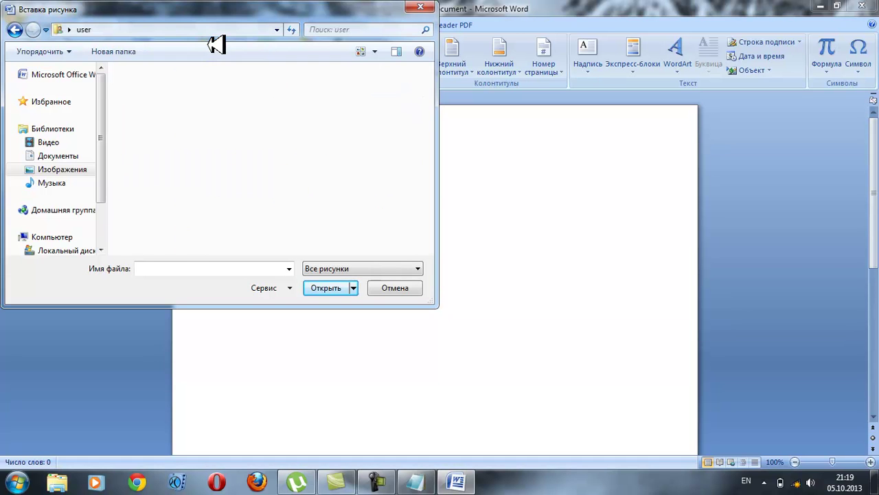
pyautogui.doubleClick(237, 137)
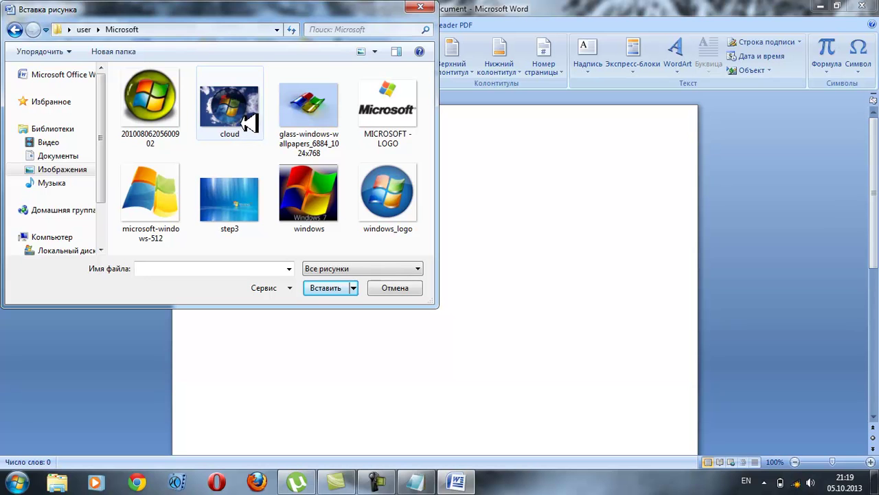
pyautogui.click(248, 120)
pyautogui.click(327, 286)
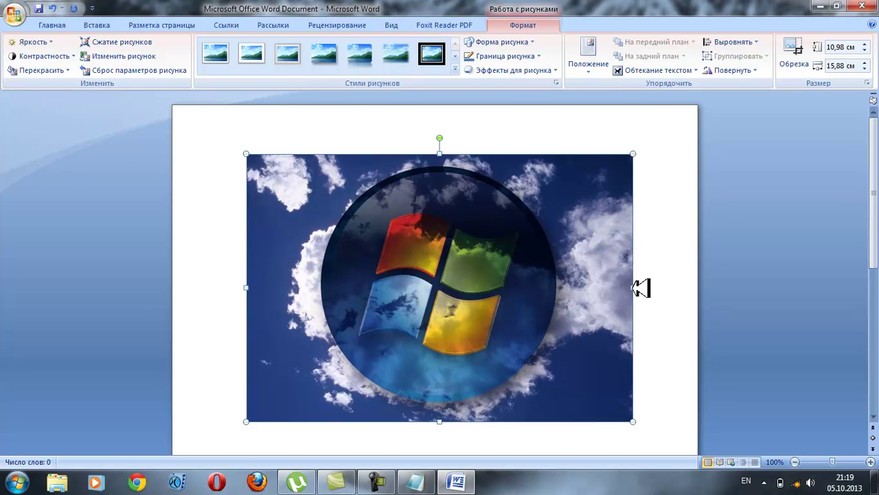
# Step: Resize the cloud picture to 8,63 × 11,62 cm and apply the soft-edge rectangle picture style
pyautogui.moveTo(633, 287); pyautogui.dragTo(530, 290)
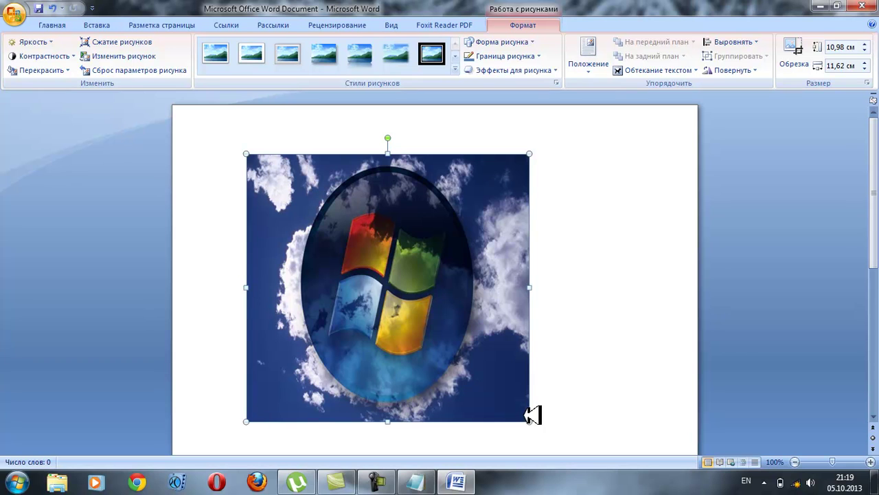
pyautogui.moveTo(388, 421); pyautogui.dragTo(408, 364)
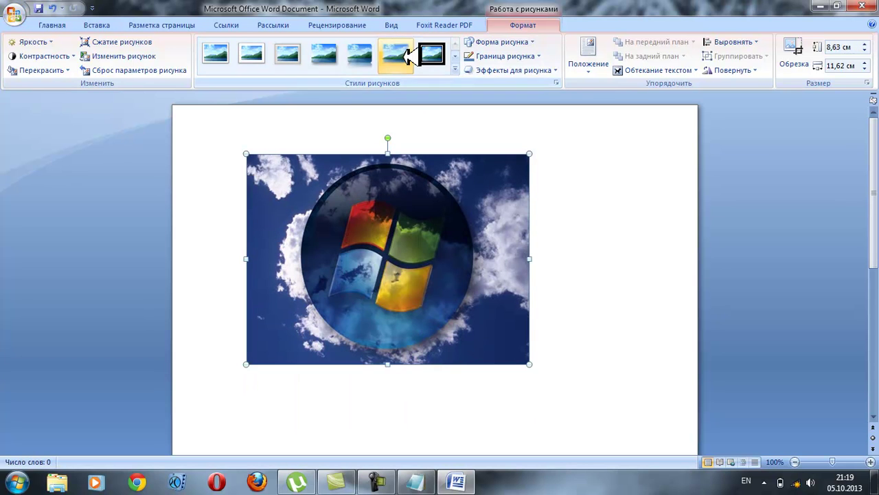
pyautogui.click(399, 55)
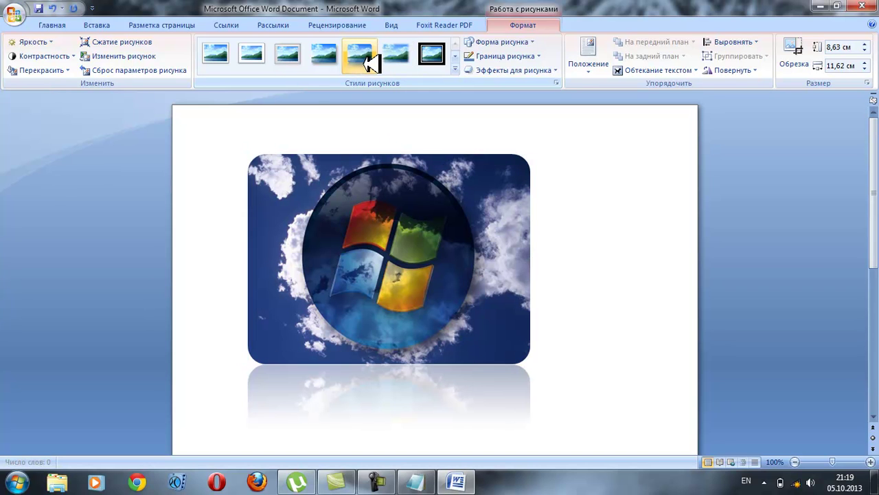
pyautogui.click(335, 60)
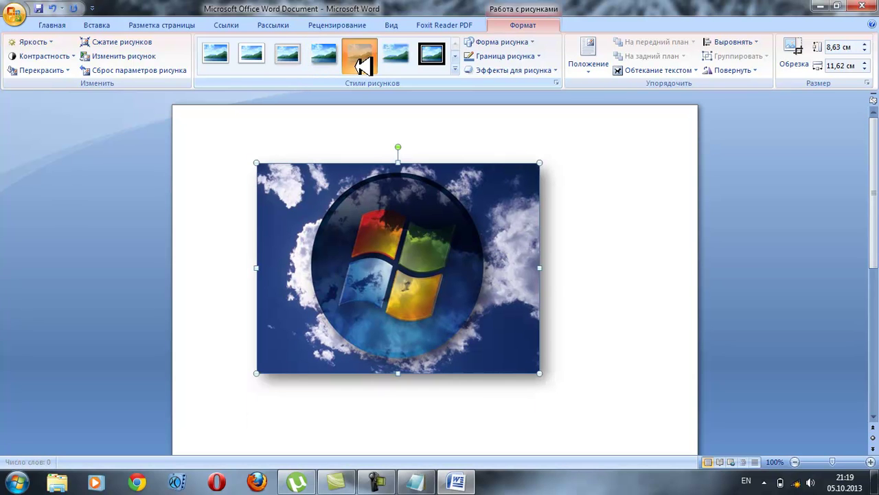
pyautogui.click(395, 61)
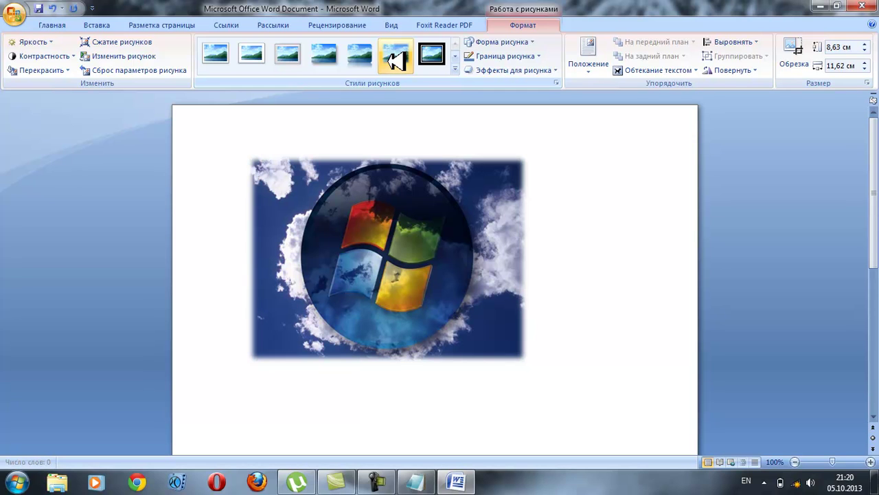
# Step: Place the cursor beside the picture and select the 'Windows 7' caption text
pyautogui.click(560, 354)
pyautogui.write('Windows 7')
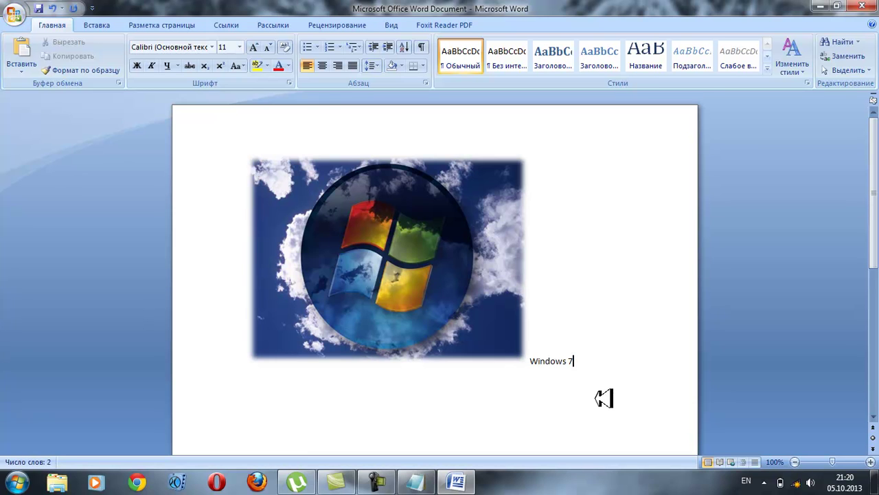
pyautogui.moveTo(594, 356); pyautogui.dragTo(540, 359)
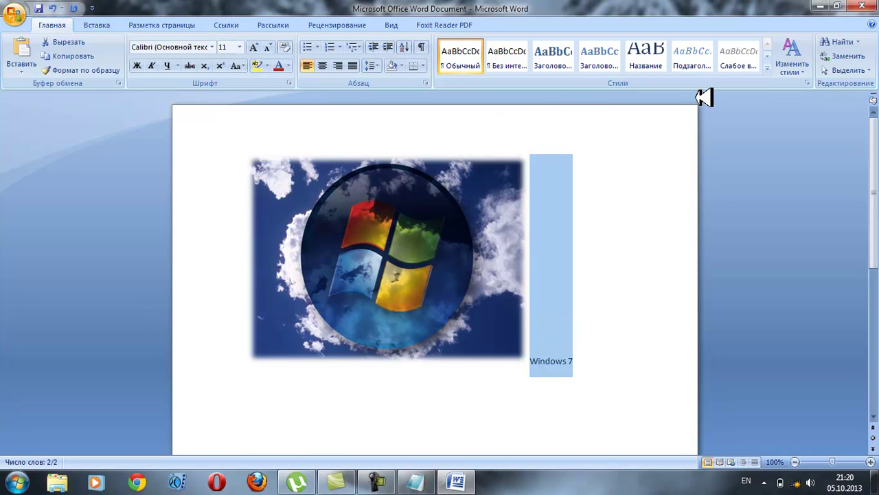
pyautogui.click(108, 24)
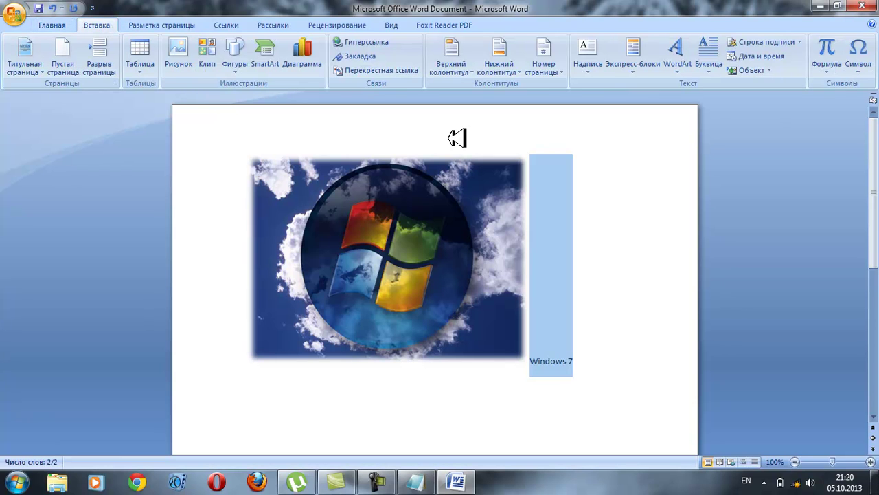
pyautogui.click(424, 252)
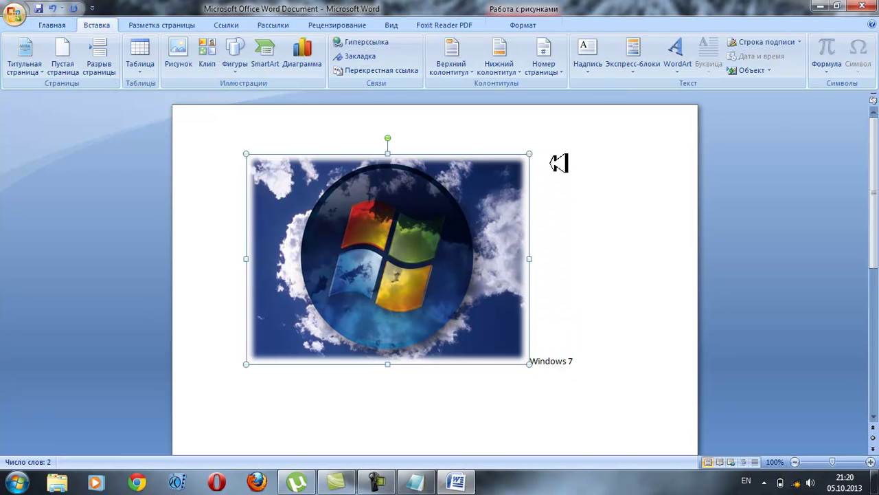
pyautogui.click(770, 69)
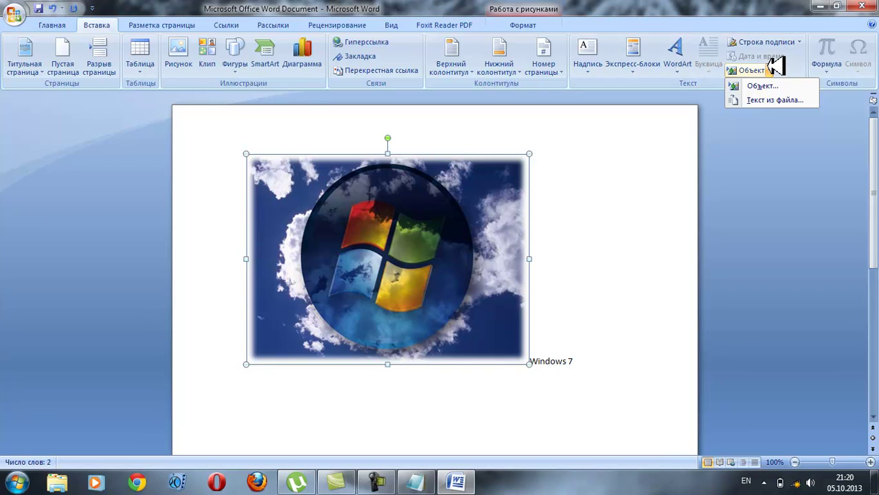
pyautogui.click(775, 100)
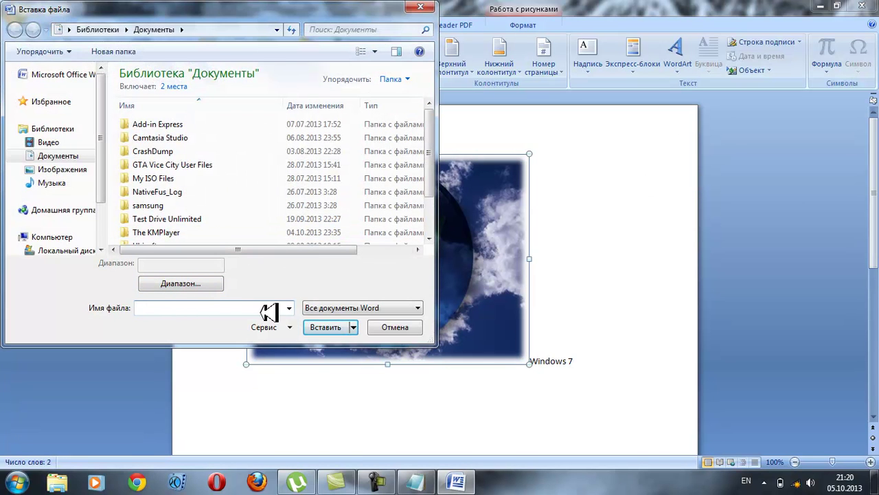
pyautogui.click(399, 307)
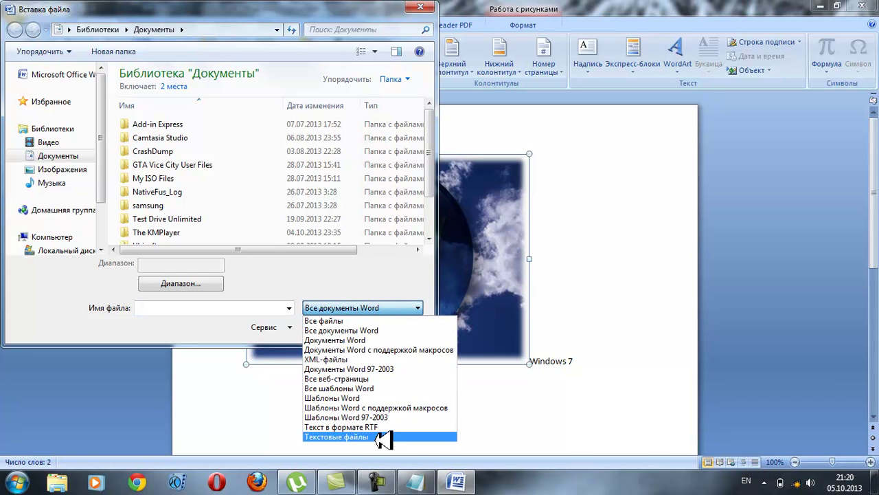
pyautogui.click(404, 308)
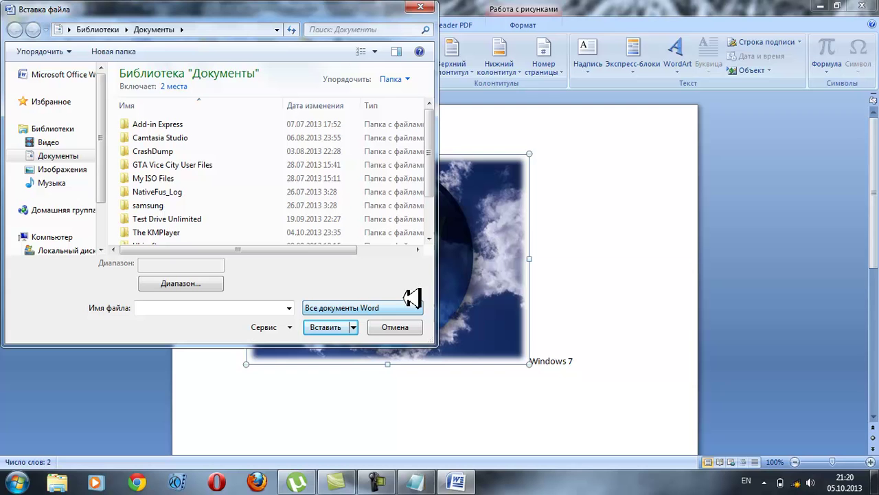
pyautogui.click(427, 7)
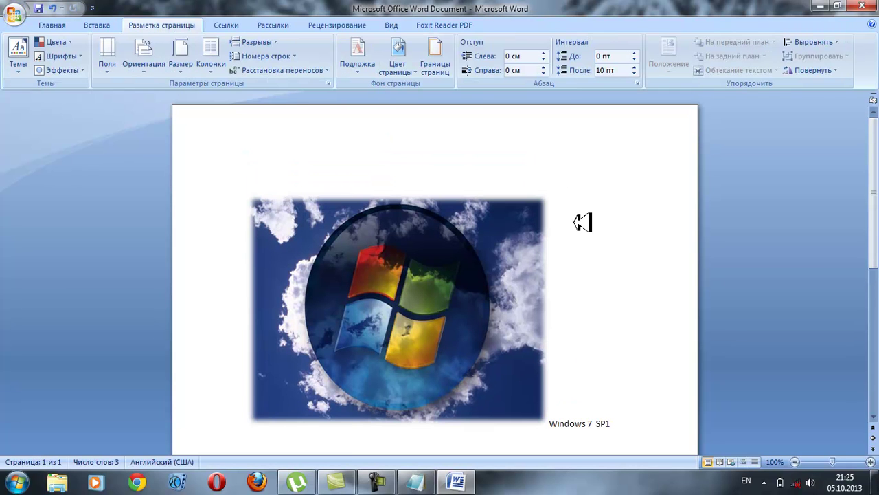
# Step: Select the cloud picture to change its text wrapping
pyautogui.click(472, 298)
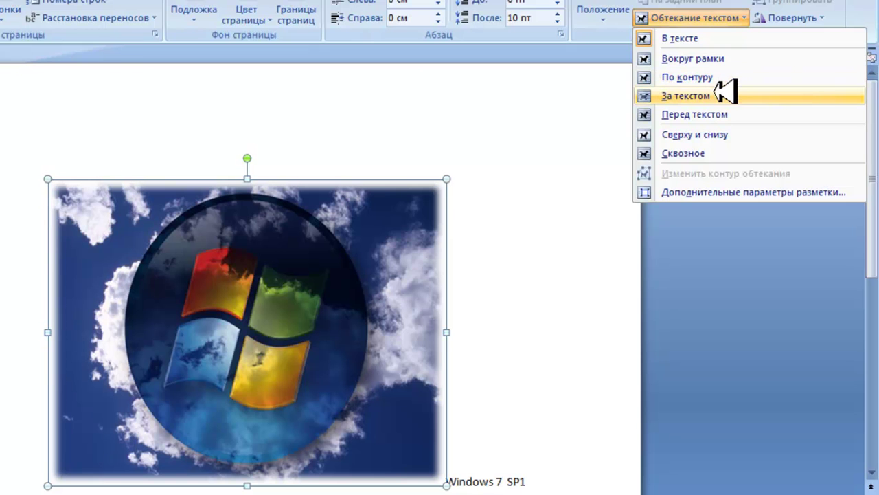
# Step: Try Behind Text and In Front of Text, then set the picture's wrapping to Tight
pyautogui.click(770, 94)
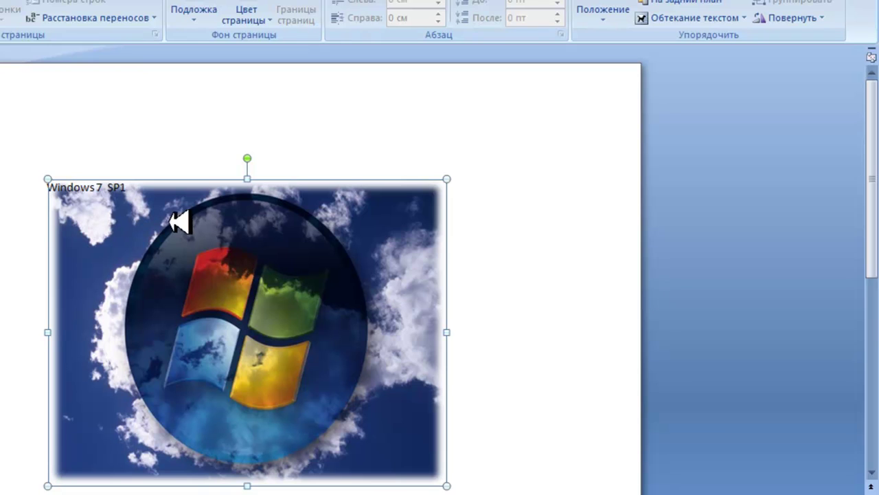
pyautogui.click(725, 14)
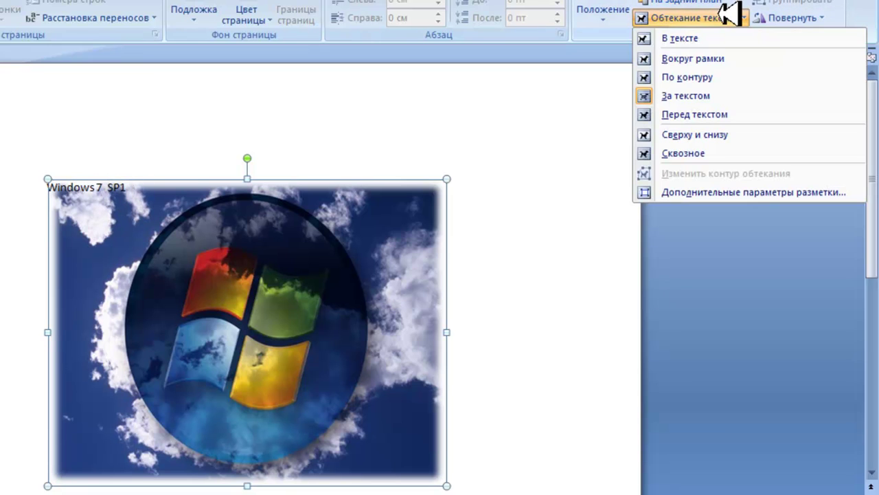
pyautogui.click(702, 112)
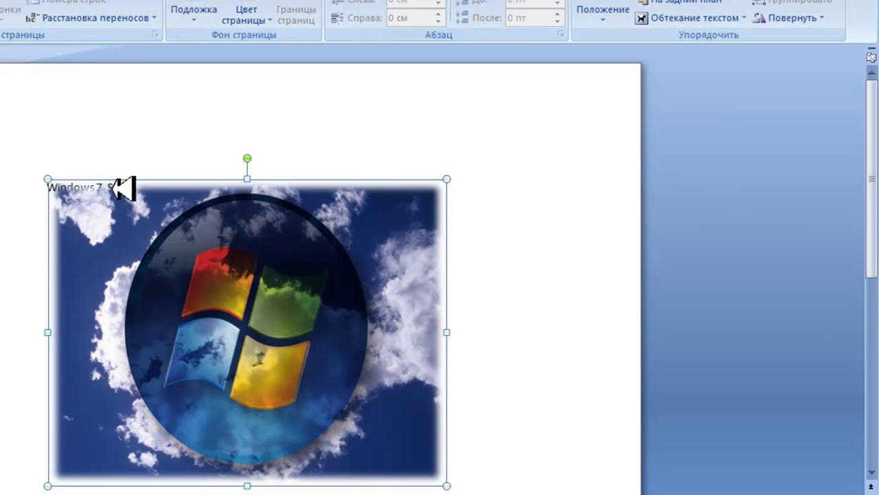
pyautogui.click(704, 15)
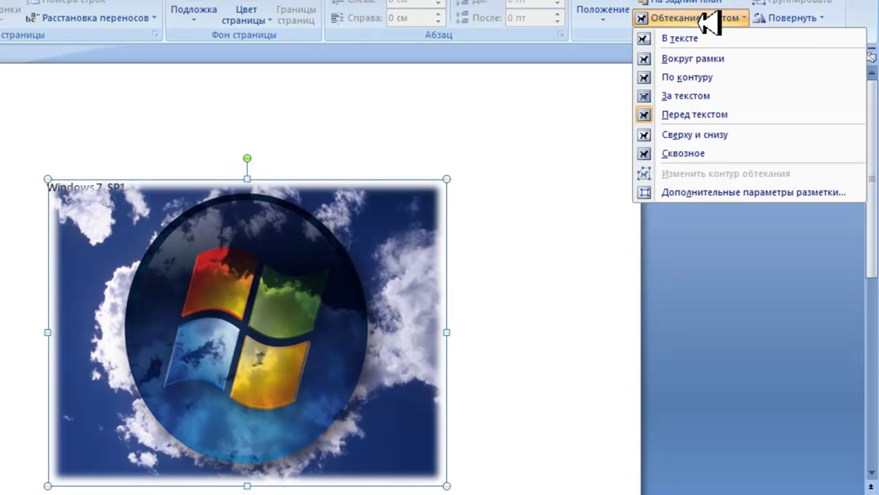
pyautogui.click(708, 76)
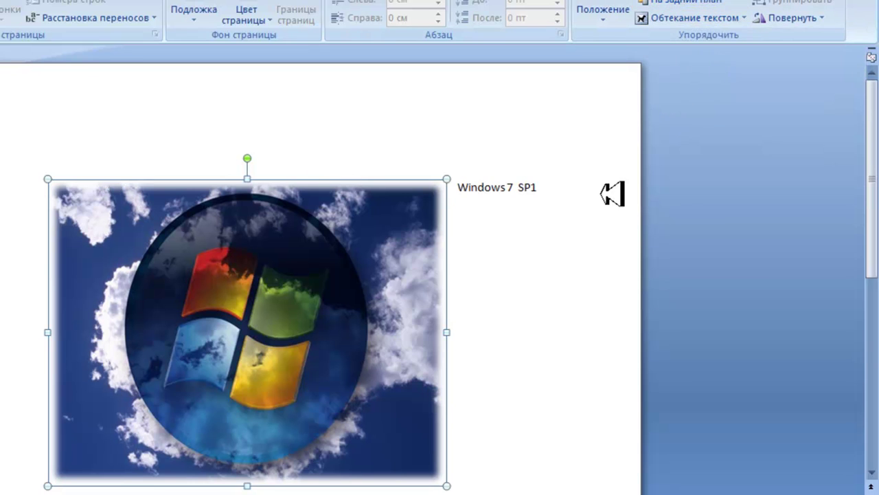
pyautogui.click(562, 187)
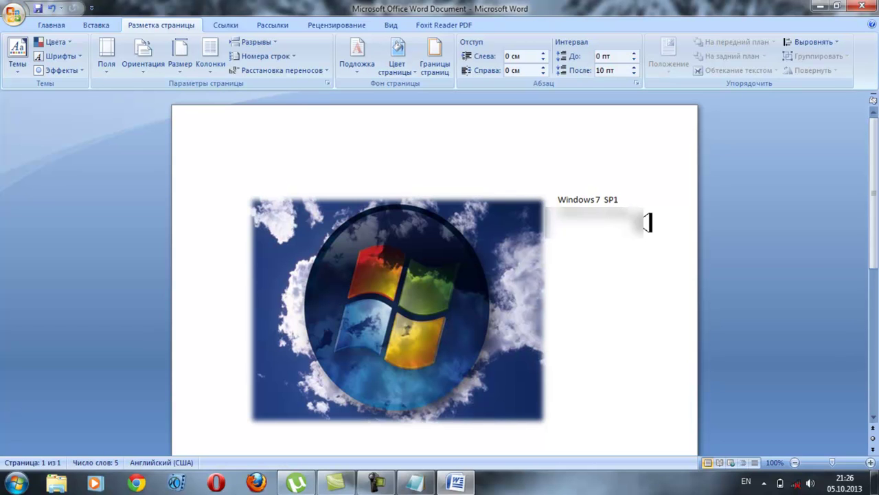
# Step: Select the end of the second text line, then move to the empty line below it
pyautogui.moveTo(647, 221); pyautogui.dragTo(603, 210)
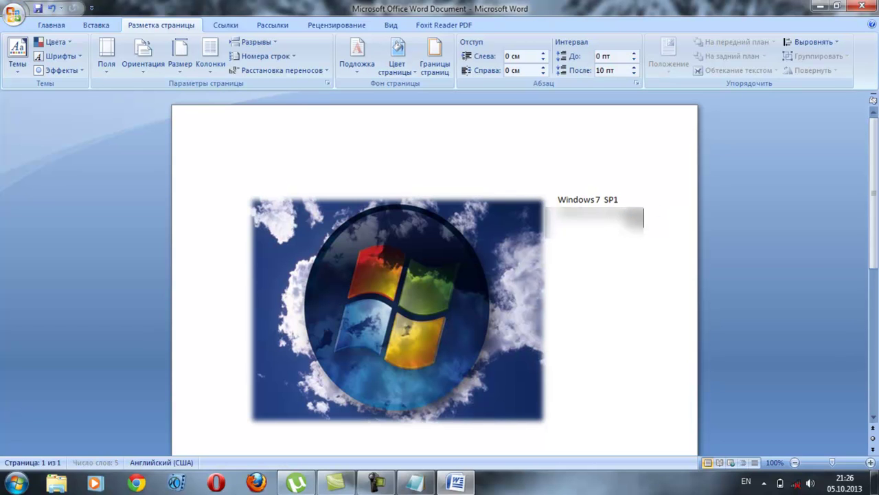
pyautogui.click(632, 239)
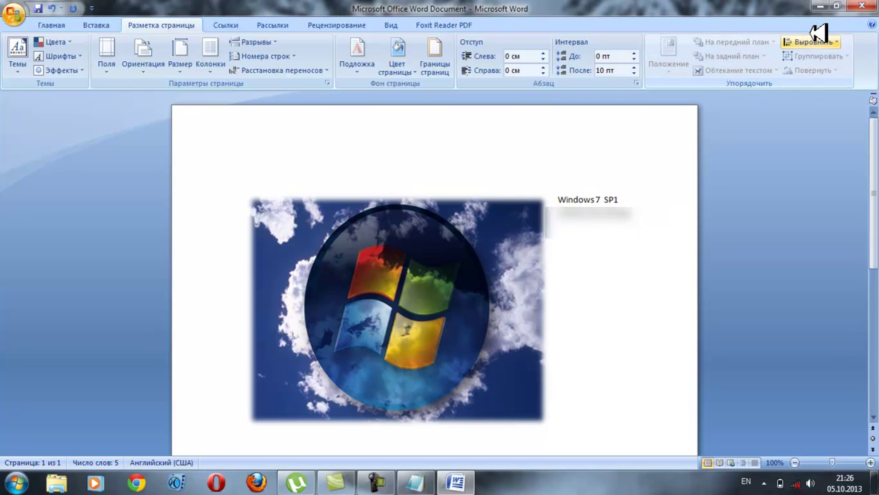
# Step: Minimize Word and restore the Notepad note from the taskbar
pyautogui.click(829, 8)
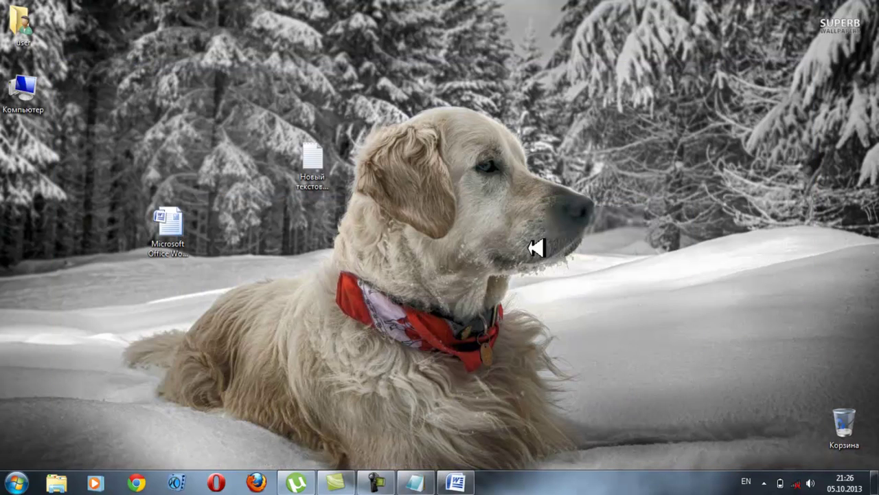
pyautogui.click(437, 479)
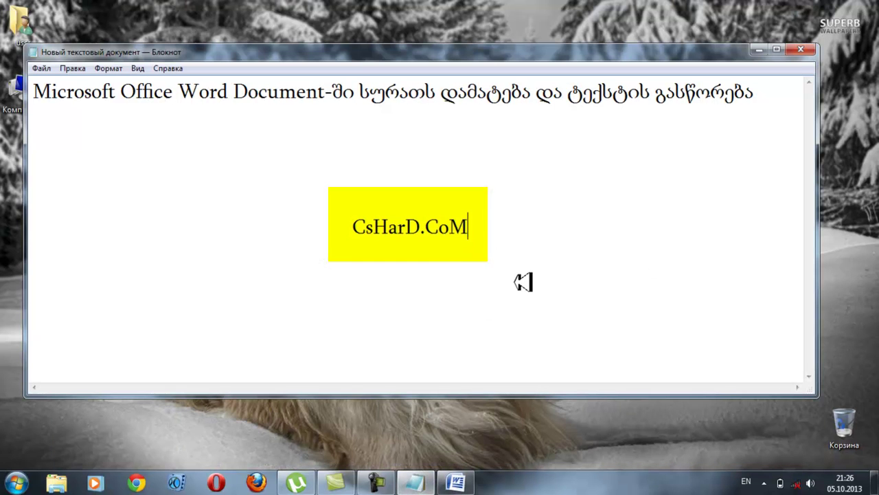